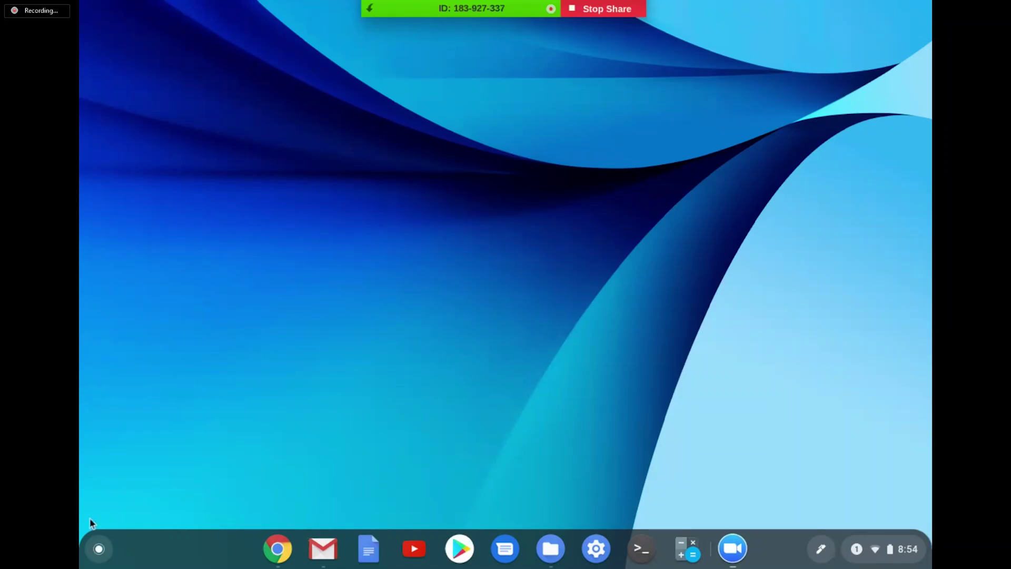
Search 'so' in the ChromeOS launcher and launch the Software app store
{"action": "left_click", "coordinate": [93, 555]}
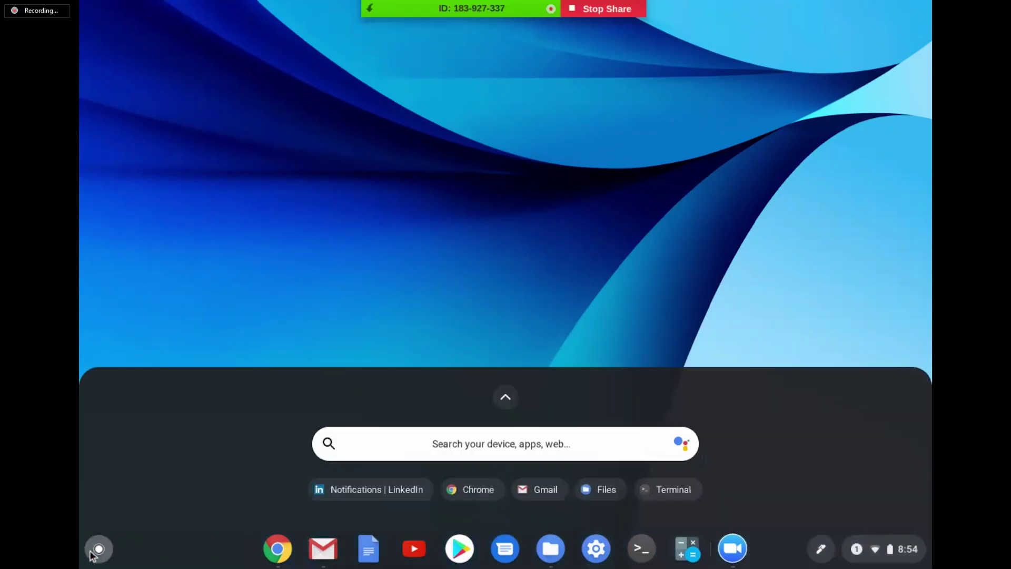
{"action": "left_click", "coordinate": [353, 434]}
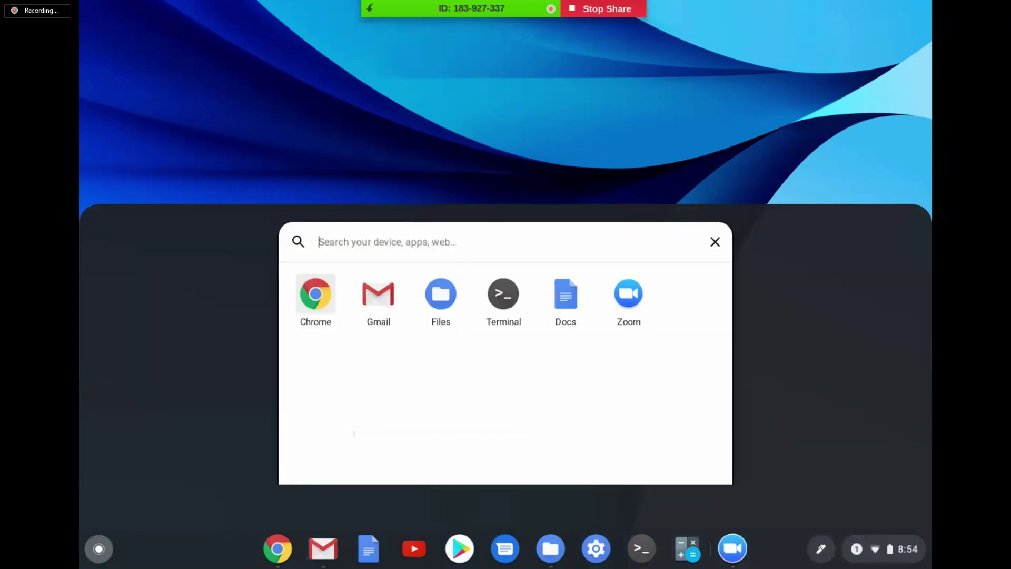
{"action": "type", "text": "so"}
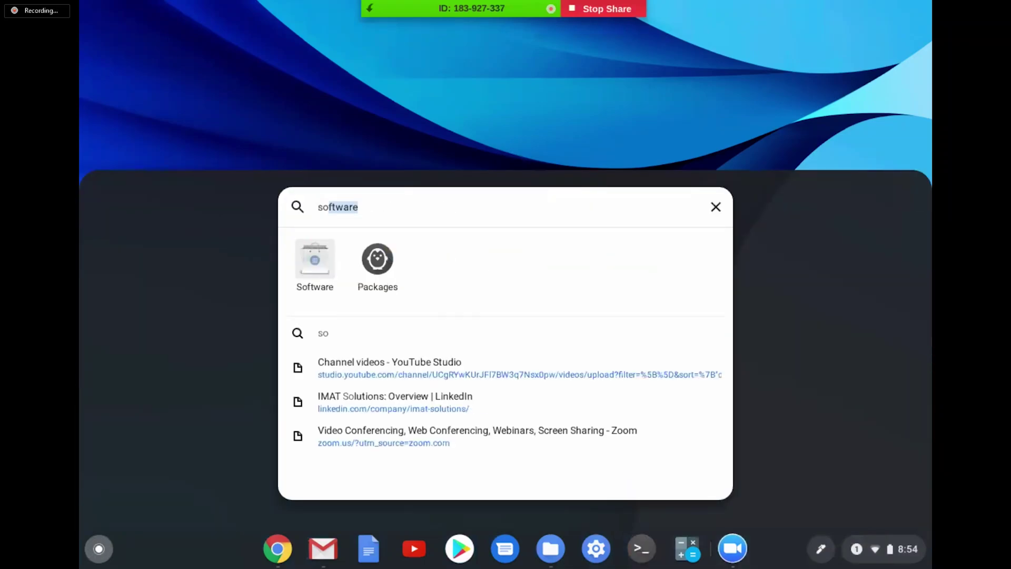
{"action": "key", "text": "BackSpace"}
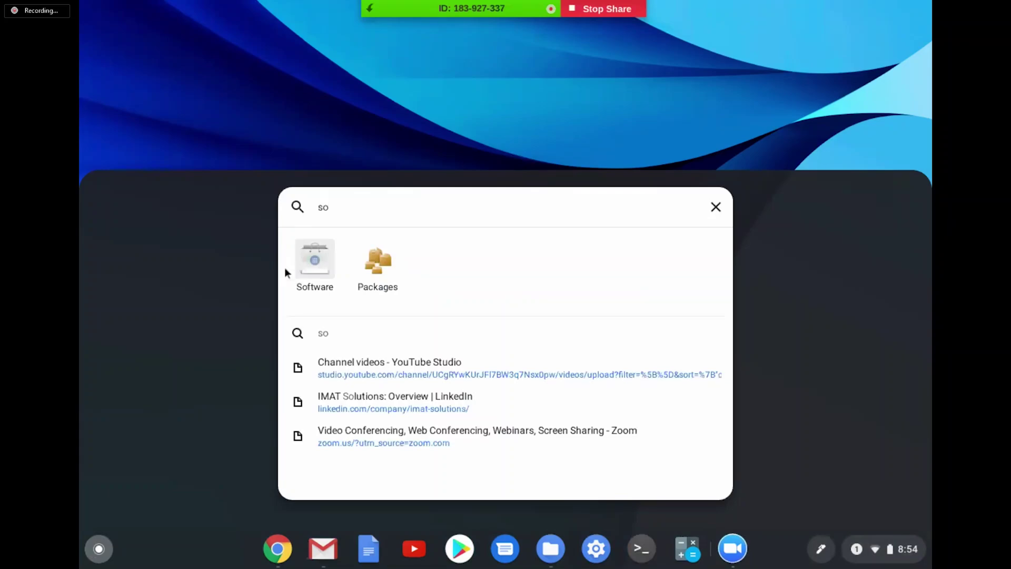
{"action": "left_click", "coordinate": [305, 248]}
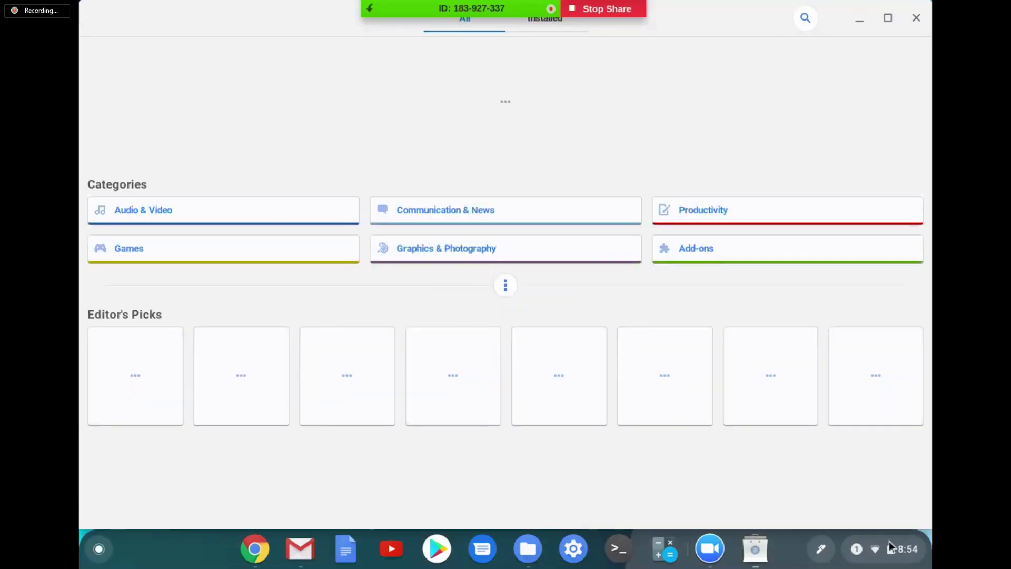
{"action": "left_click", "coordinate": [888, 543]}
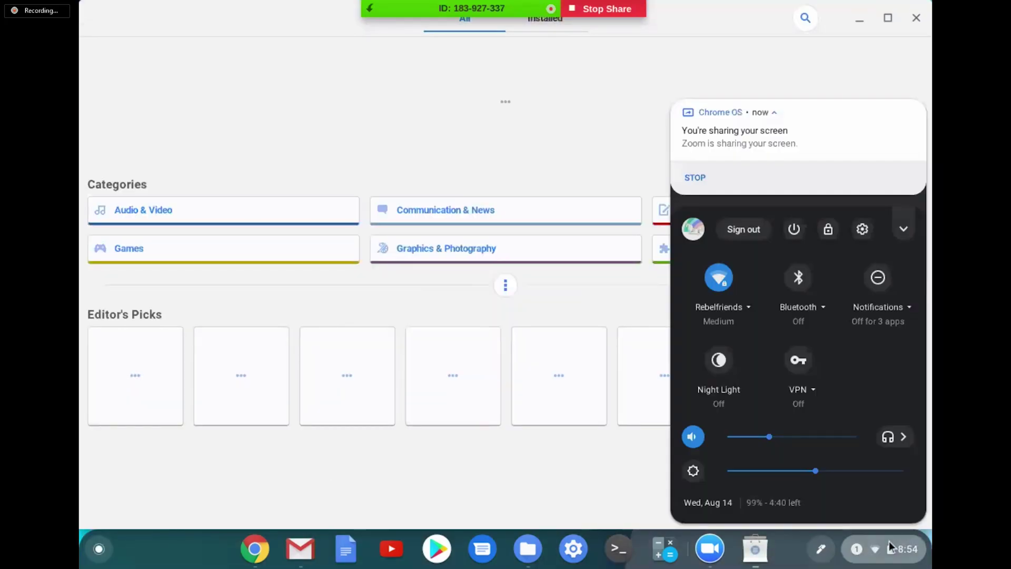
{"action": "left_click", "coordinate": [861, 228]}
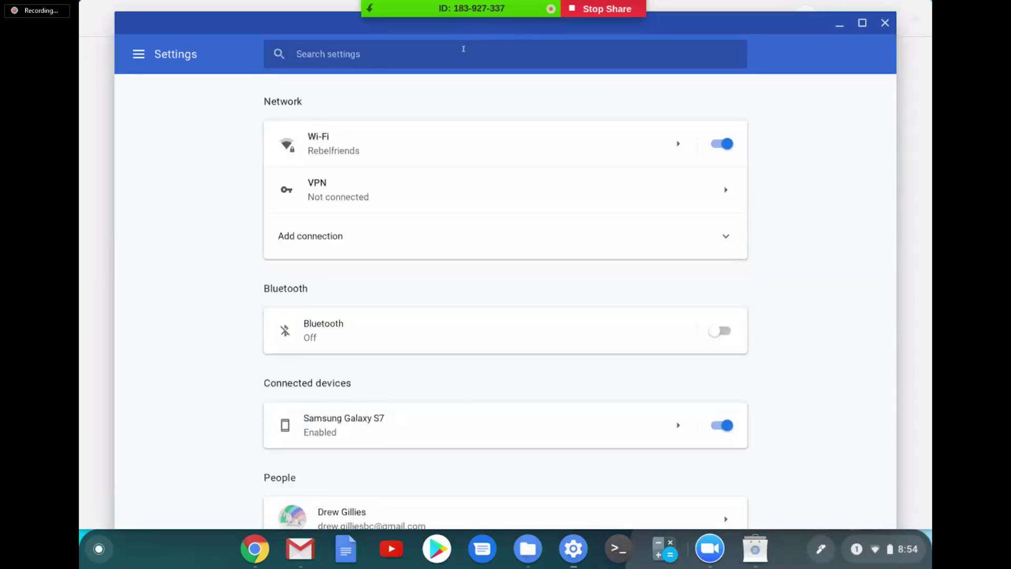
{"action": "type", "text": "linux"}
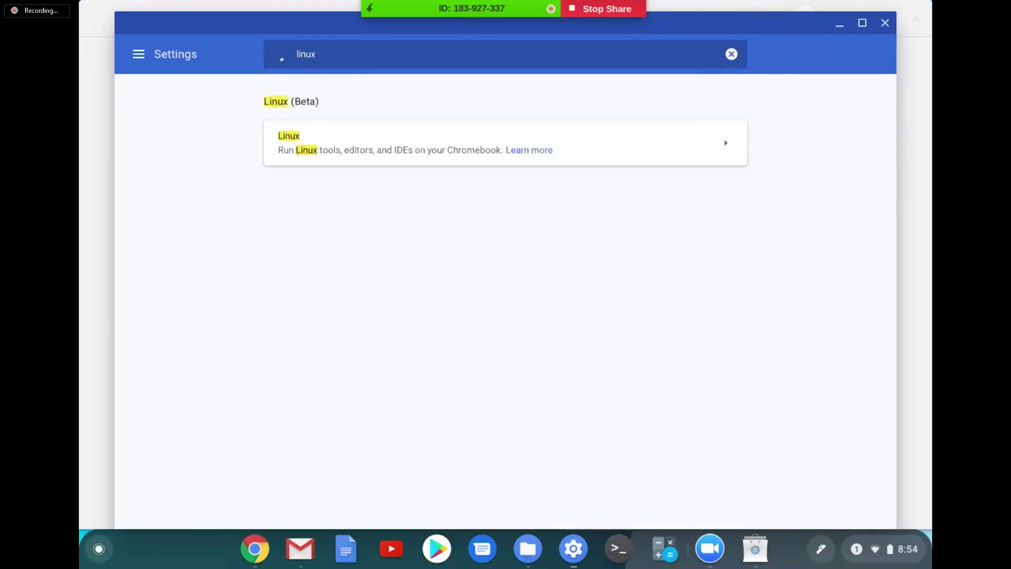
{"action": "left_click", "coordinate": [304, 132]}
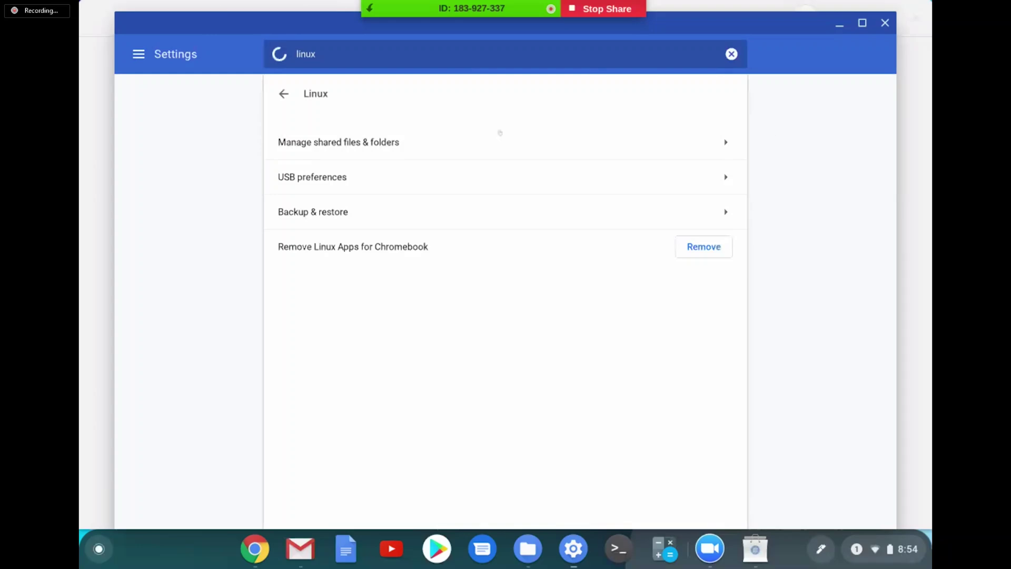
Close the Settings window, expand all categories, and open Developer Tools
{"action": "left_click", "coordinate": [884, 24]}
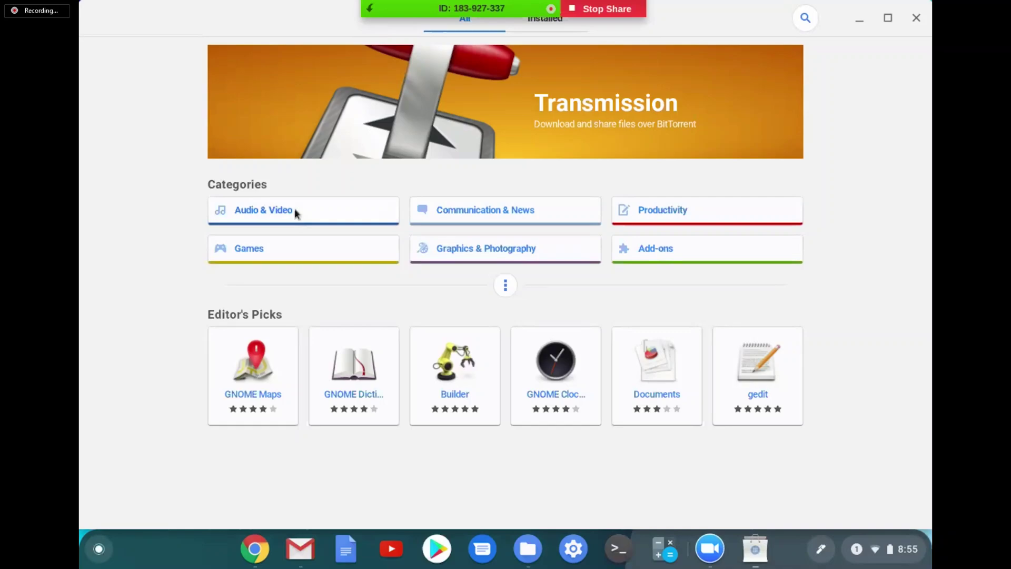
{"action": "left_click", "coordinate": [505, 285]}
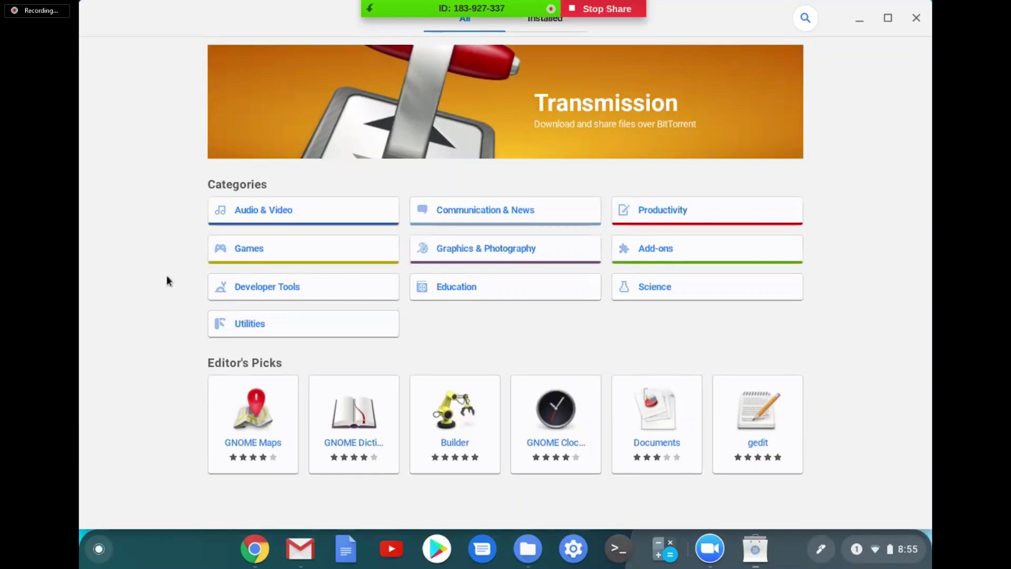
{"action": "left_click", "coordinate": [226, 284]}
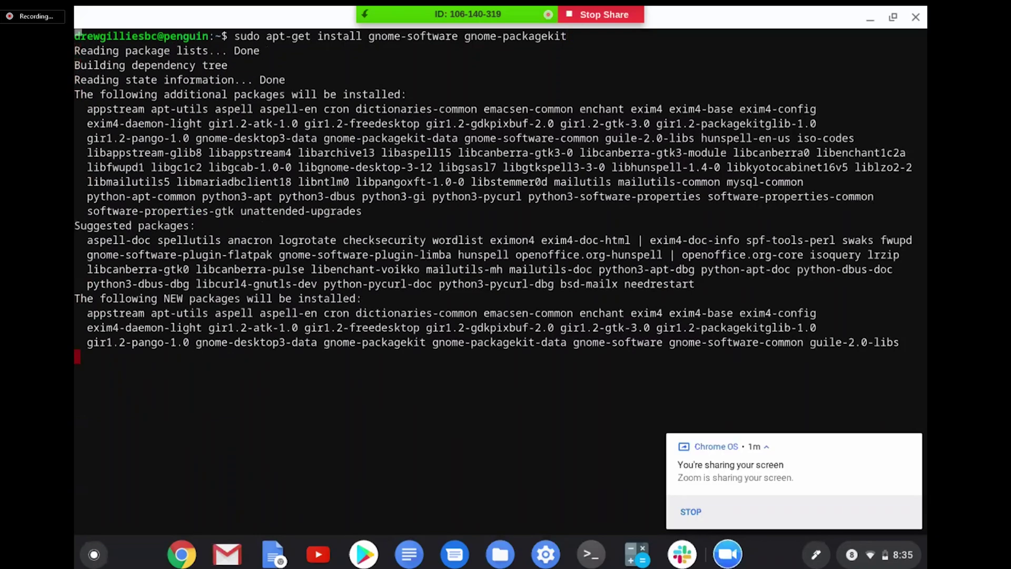
Answer y to install gnome-software and gnome-packagekit with their dependencies
{"action": "type", "text": "y"}
{"action": "key", "text": "Return"}
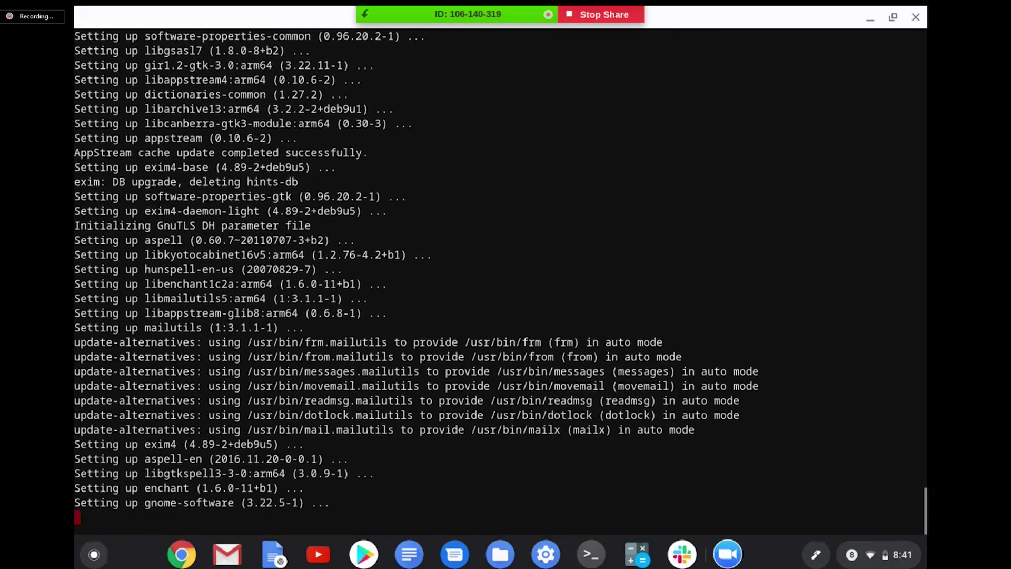
Refresh the package lists with 'sudo apt-get update'
{"action": "type", "text": "sudo ap"}
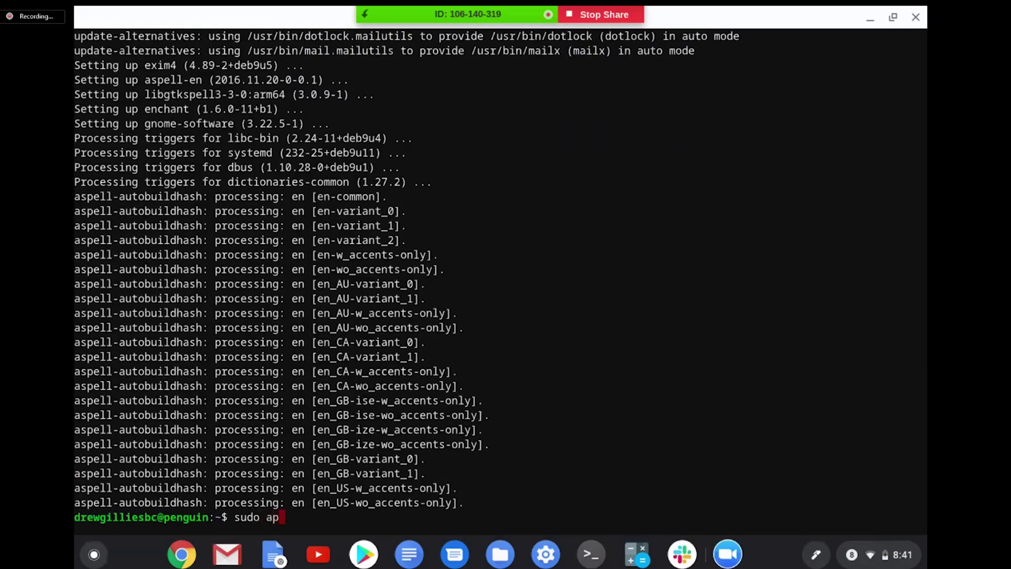
{"action": "key", "text": "BackSpace"}
{"action": "type", "text": "pt-get update"}
{"action": "key", "text": "Return"}
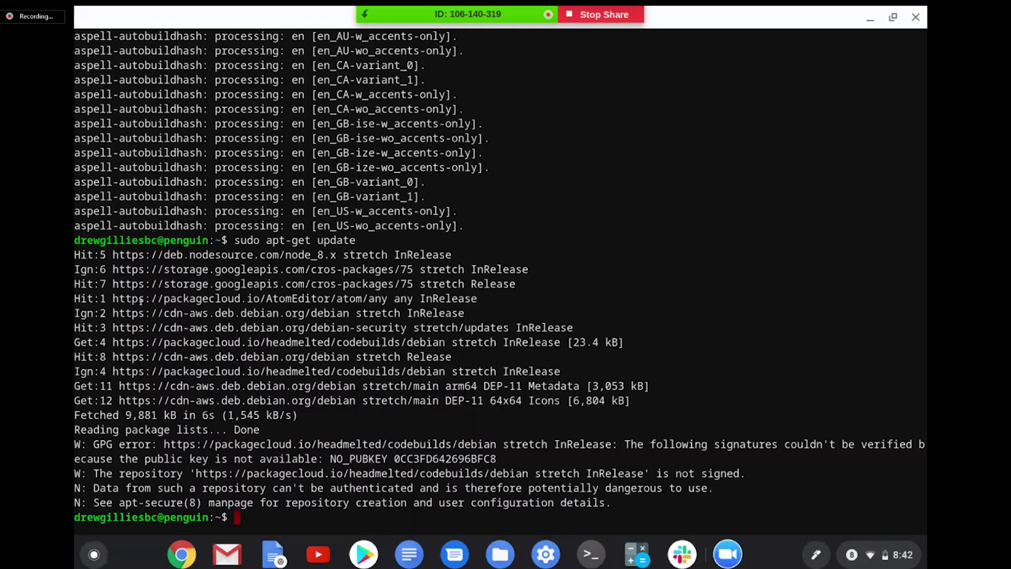
Run 'sudo apt-get dist-upgrade' and confirm with y to upgrade cros-guest-tools and add usbutils
{"action": "type", "text": "udo apt-get dist-upgrade"}
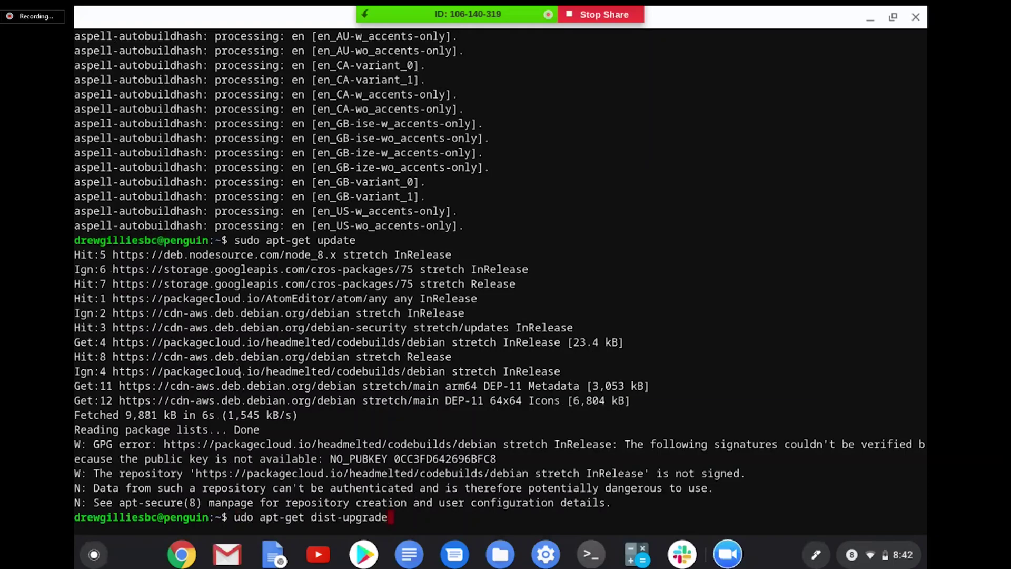
{"action": "key", "text": "Left"}
{"action": "key", "text": "Left"}
{"action": "key", "text": "Left"}
{"action": "key", "text": "Left"}
{"action": "key", "text": "Left"}
{"action": "key", "text": "Left"}
{"action": "key", "text": "Left"}
{"action": "key", "text": "Left"}
{"action": "key", "text": "Left"}
{"action": "key", "text": "Left"}
{"action": "key", "text": "Left"}
{"action": "key", "text": "Left"}
{"action": "key", "text": "Left"}
{"action": "key", "text": "Left"}
{"action": "key", "text": "Left"}
{"action": "key", "text": "Left"}
{"action": "key", "text": "Left"}
{"action": "key", "text": "Left"}
{"action": "key", "text": "Left"}
{"action": "key", "text": "Left"}
{"action": "key", "text": "Left"}
{"action": "key", "text": "Left"}
{"action": "key", "text": "Left"}
{"action": "key", "text": "Left"}
{"action": "type", "text": "s"}
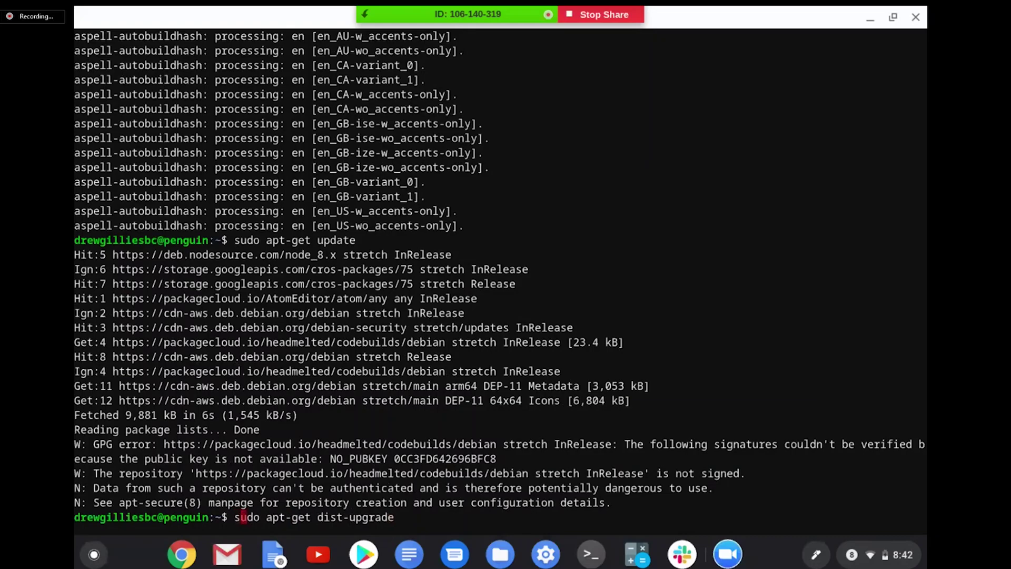
{"action": "key", "text": "Return"}
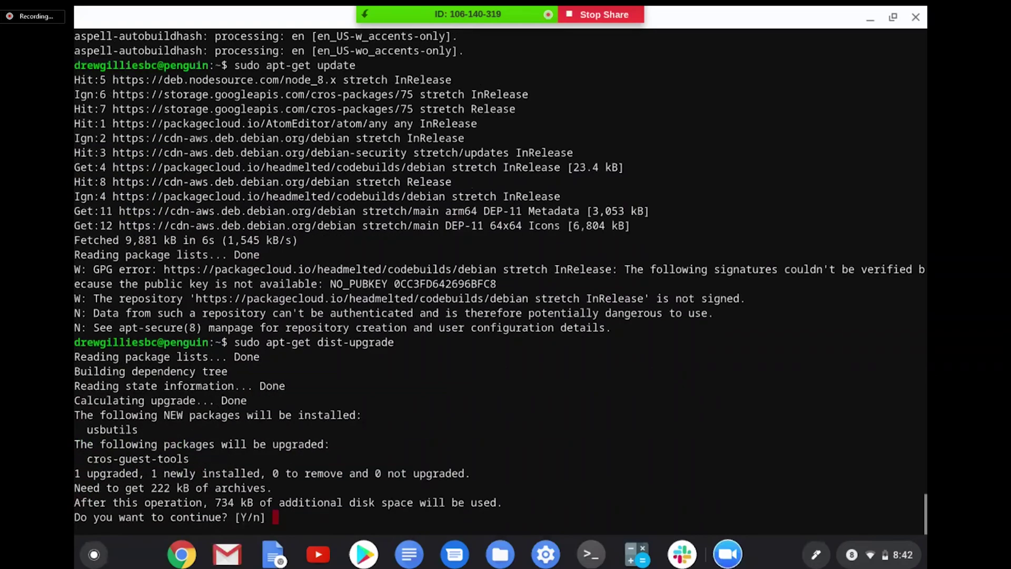
{"action": "type", "text": "y"}
{"action": "key", "text": "Return"}
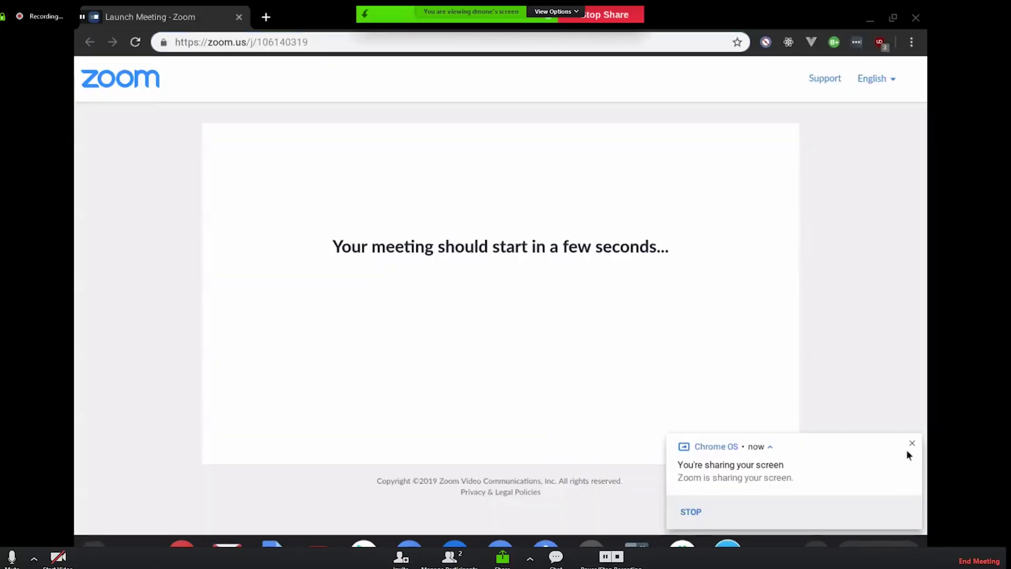
Dismiss the sharing notice and minimize the Zoom, Slack and Files windows
{"action": "left_click", "coordinate": [913, 443]}
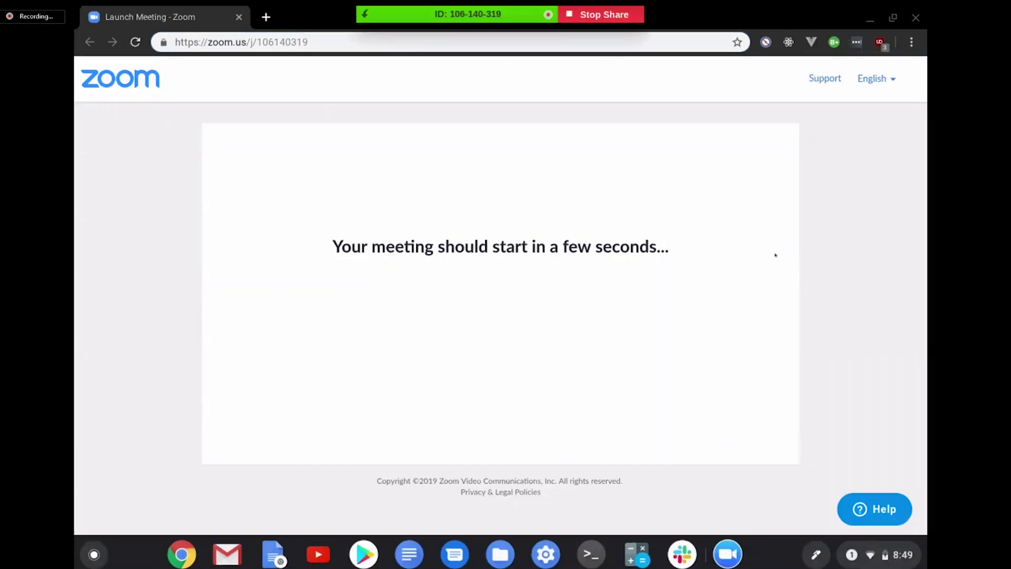
{"action": "left_click", "coordinate": [866, 21]}
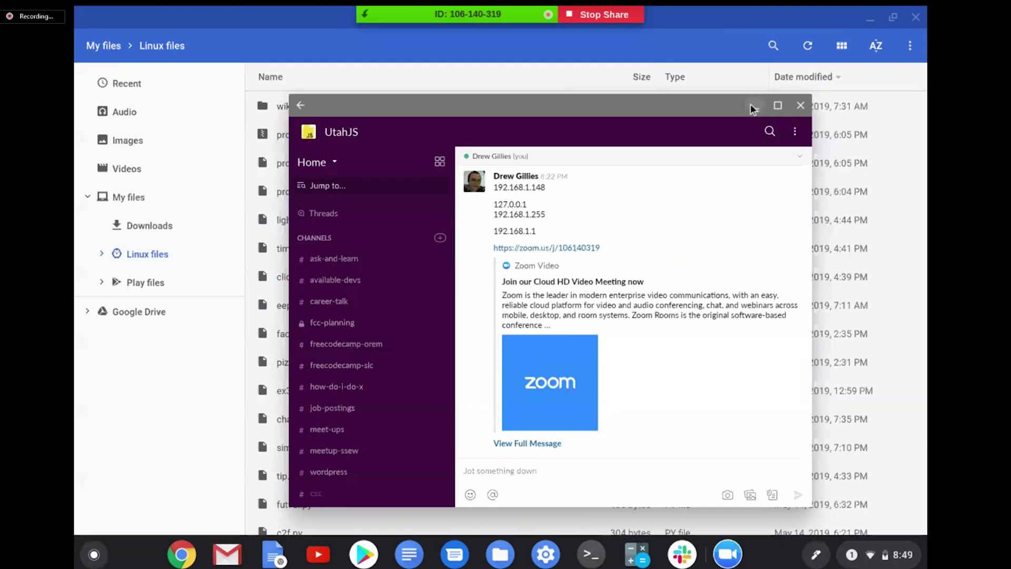
{"action": "left_click", "coordinate": [751, 105]}
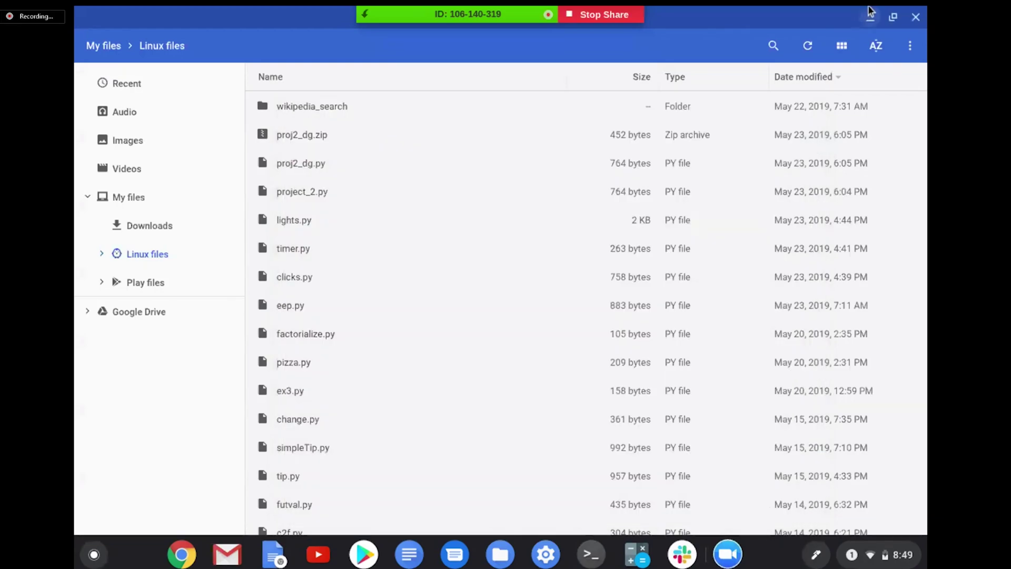
{"action": "left_click", "coordinate": [869, 16]}
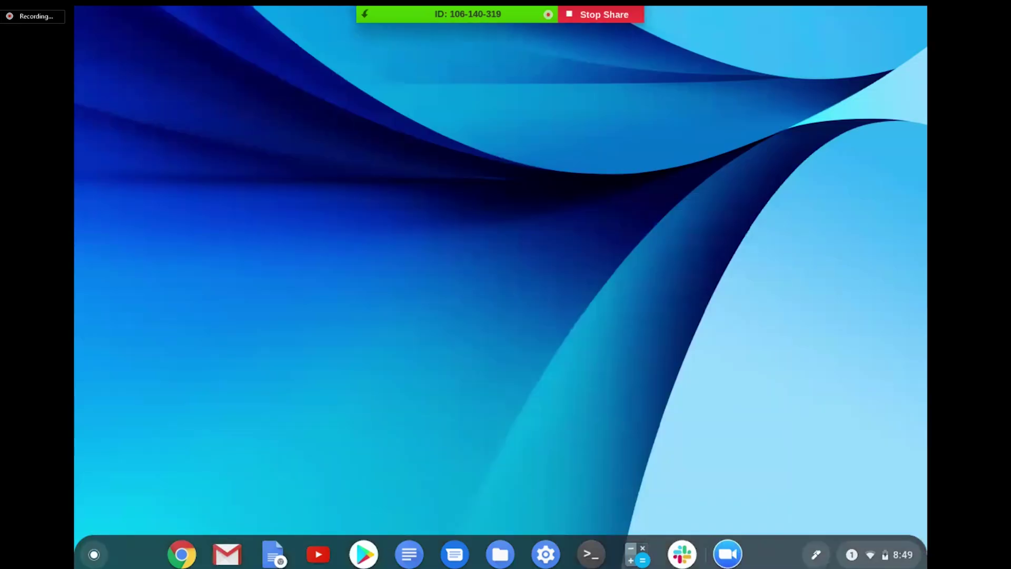
Search 'sof' in the launcher and start the Software app
{"action": "left_click", "coordinate": [94, 554]}
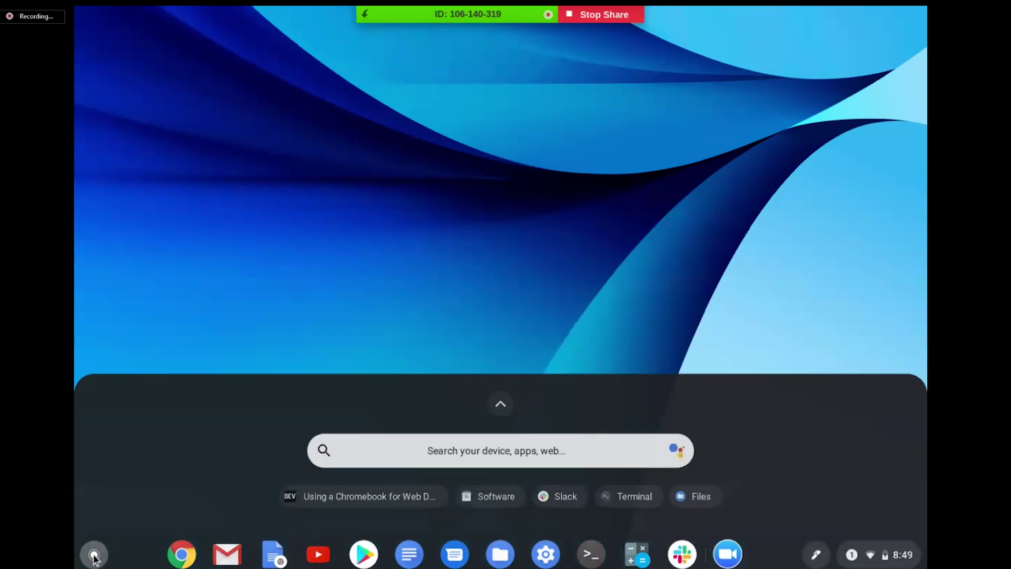
{"action": "type", "text": "sof"}
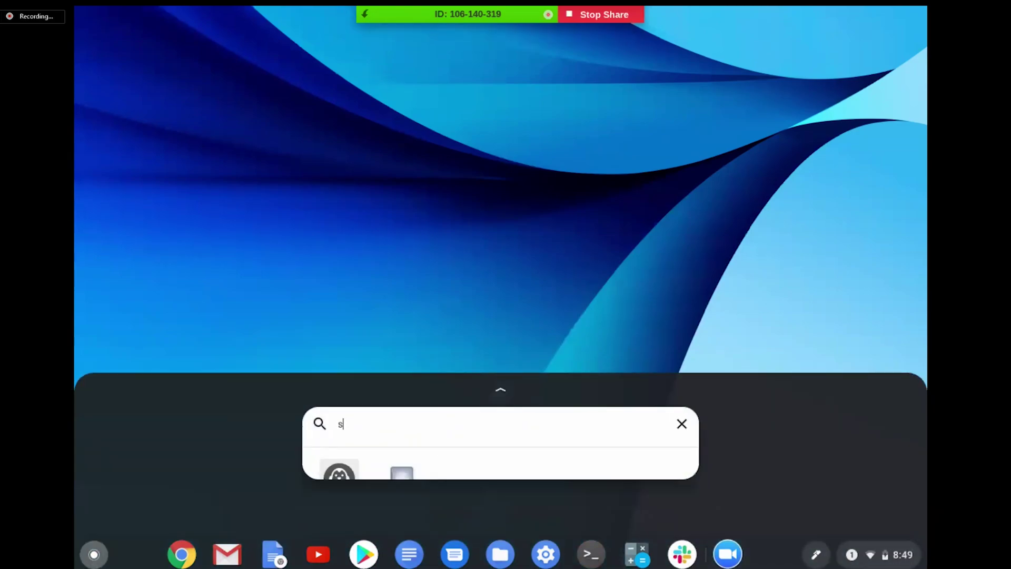
{"action": "left_click", "coordinate": [319, 272]}
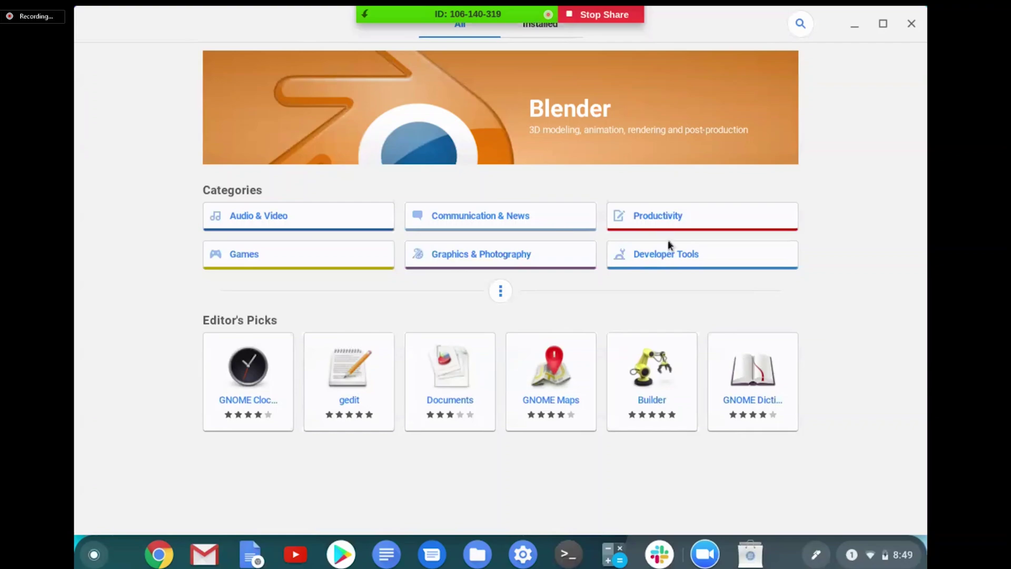
Find Spyder3 in Developer Tools and start installing it
{"action": "left_click", "coordinate": [665, 254]}
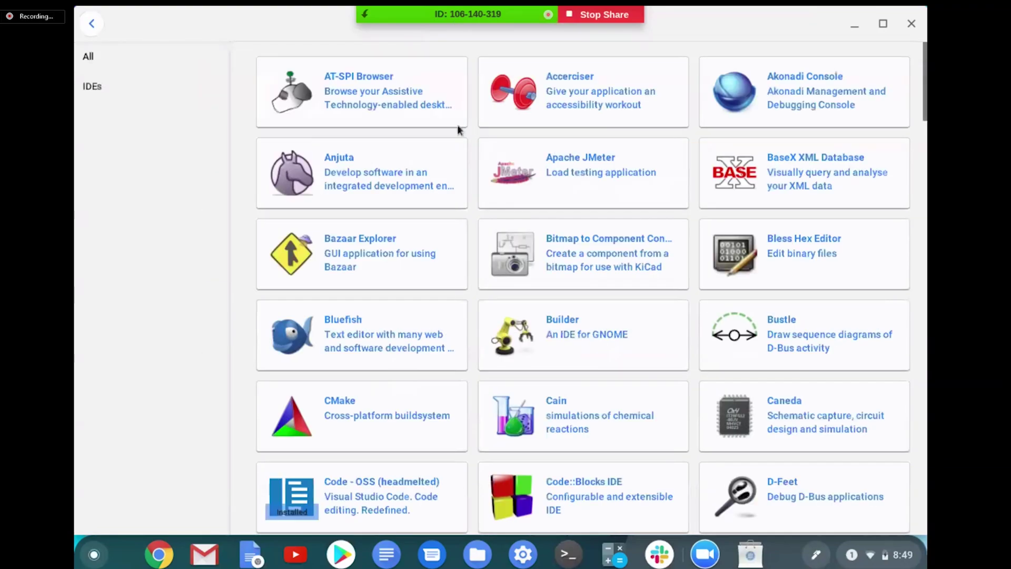
{"action": "scroll", "coordinate": [516, 190], "scroll_direction": "down", "scroll_amount": 2}
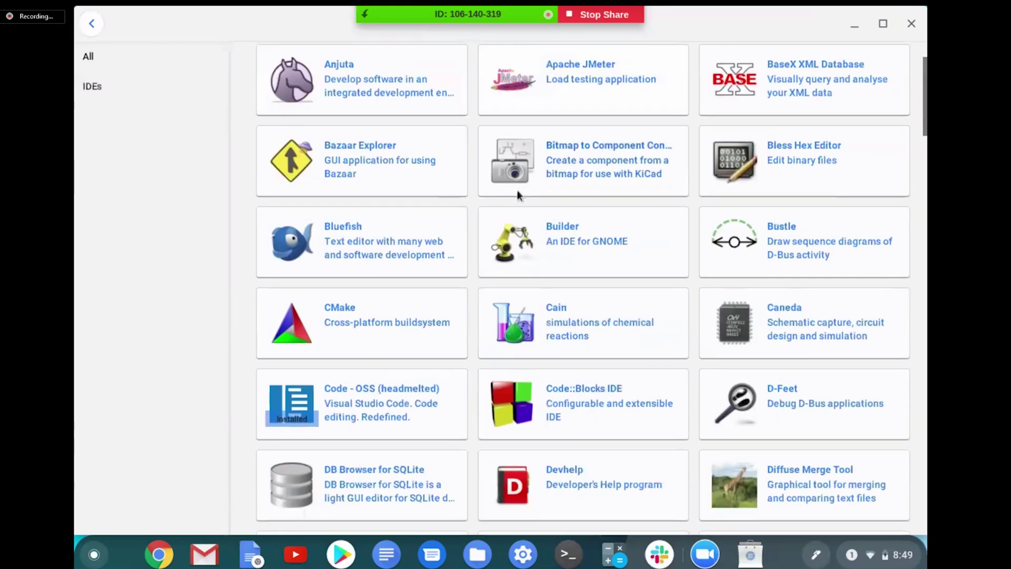
{"action": "scroll", "coordinate": [517, 195], "scroll_direction": "down", "scroll_amount": 5}
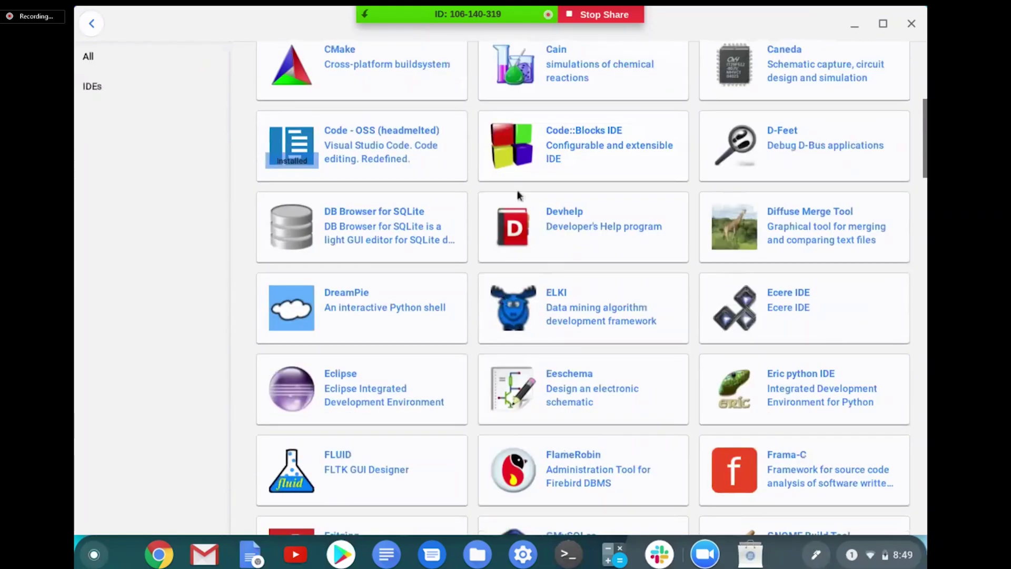
{"action": "scroll", "coordinate": [518, 196], "scroll_direction": "down", "scroll_amount": 10}
{"action": "scroll", "coordinate": [517, 196], "scroll_direction": "down", "scroll_amount": 7}
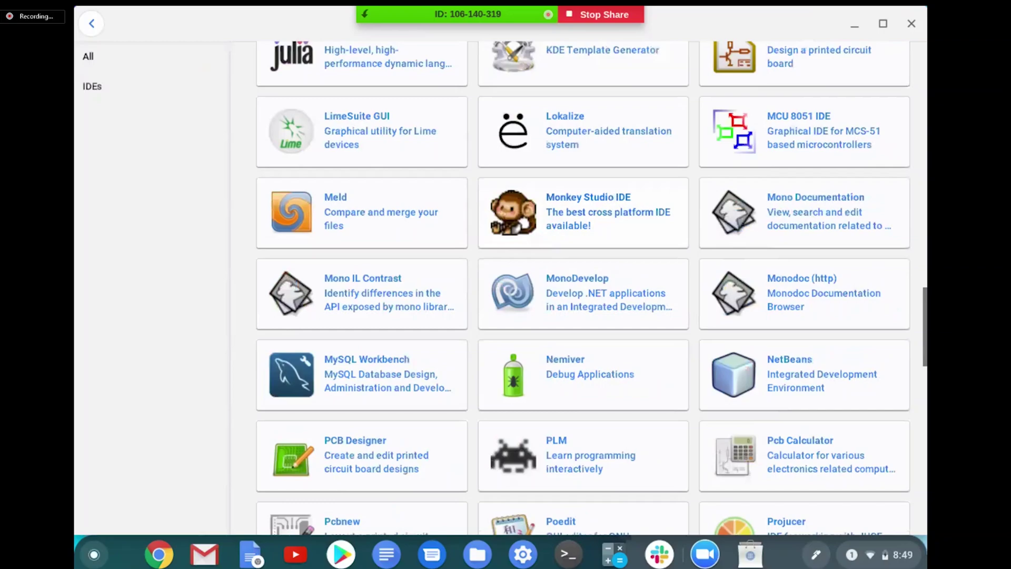
{"action": "scroll", "coordinate": [523, 175], "scroll_direction": "down", "scroll_amount": 10}
{"action": "left_click", "coordinate": [524, 174]}
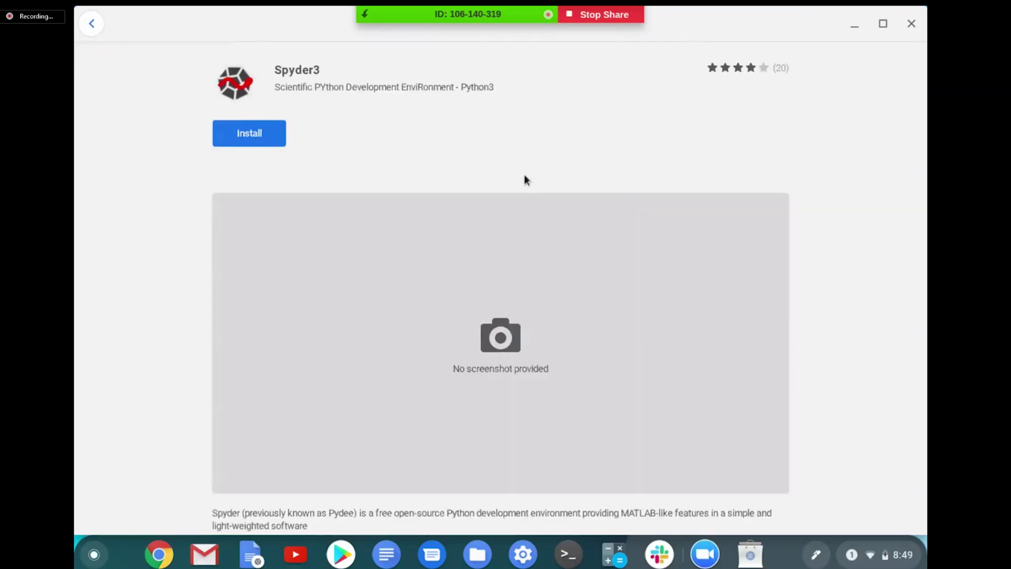
{"action": "left_click", "coordinate": [260, 134]}
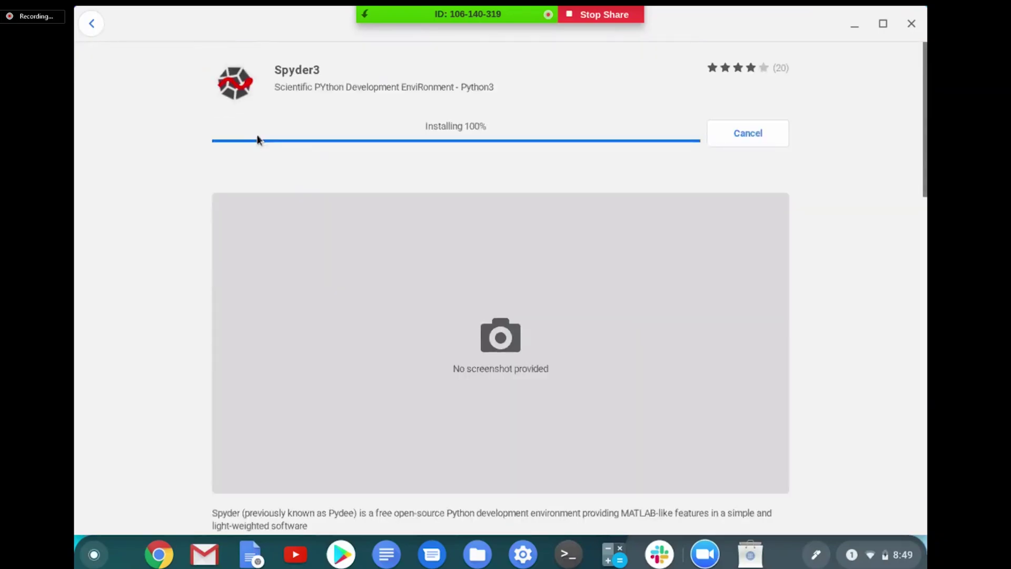
Restore the Software window and go back to the Developer Tools list
{"action": "left_click", "coordinate": [855, 24]}
{"action": "left_click", "coordinate": [739, 550]}
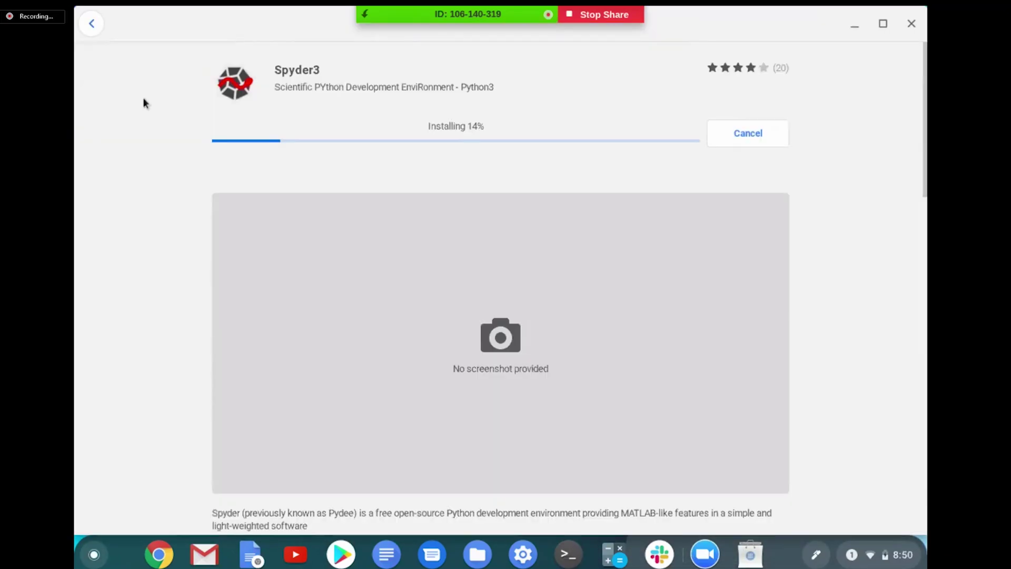
{"action": "left_click", "coordinate": [91, 24]}
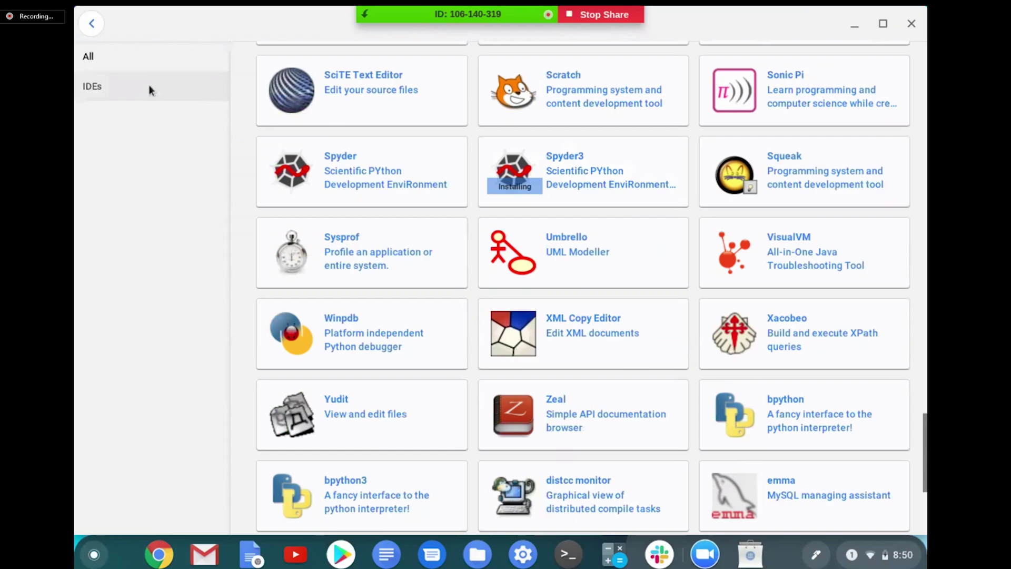
Open the Games category from Explore and filter it to Emulators
{"action": "left_click", "coordinate": [89, 28]}
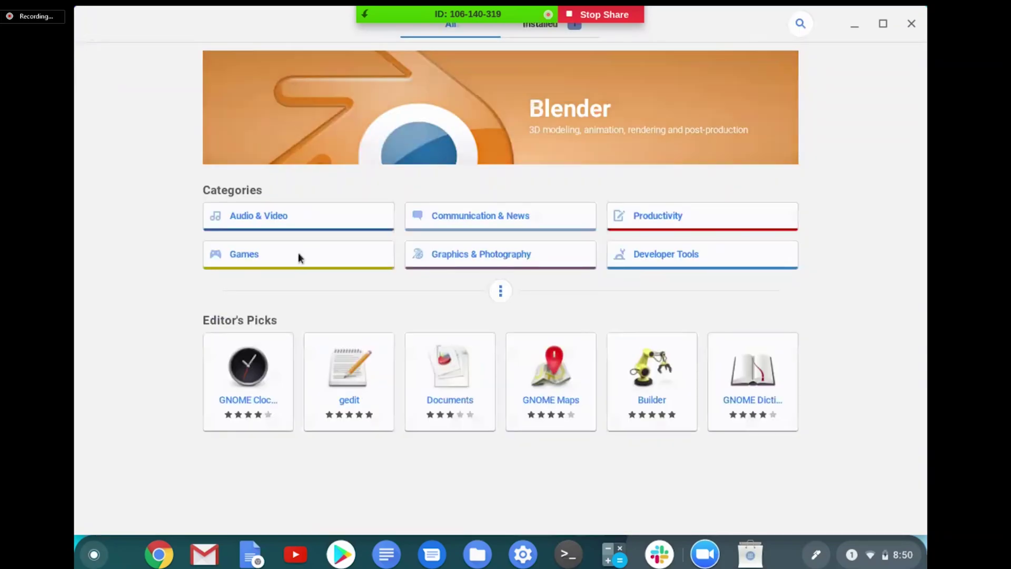
{"action": "left_click", "coordinate": [242, 252]}
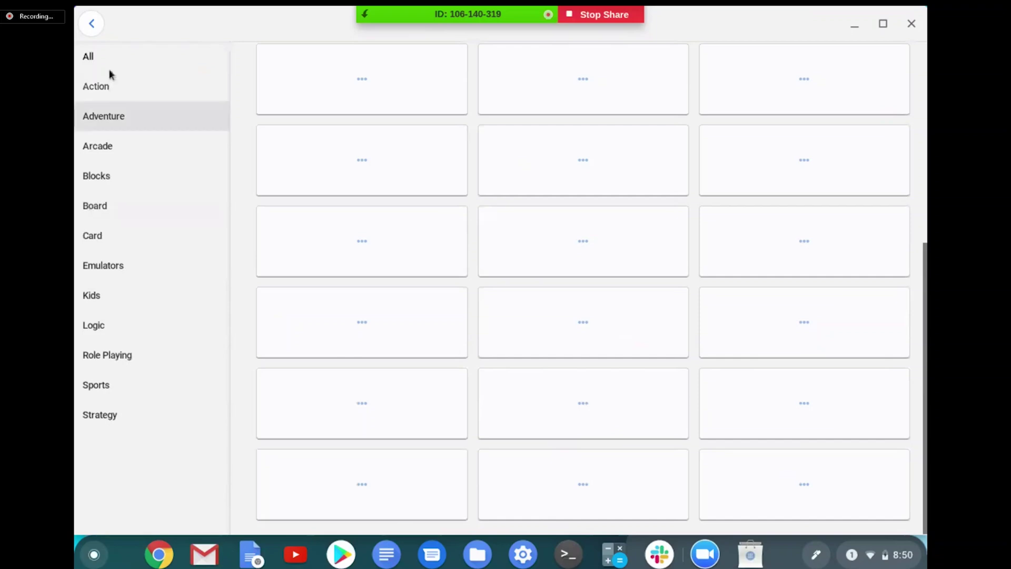
{"action": "left_click", "coordinate": [94, 23]}
{"action": "left_click", "coordinate": [245, 254]}
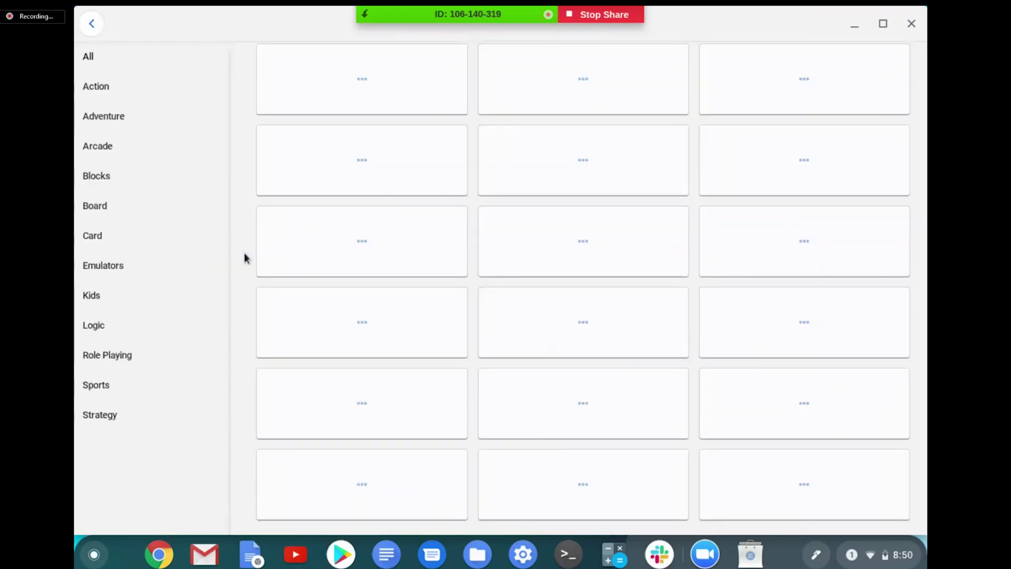
{"action": "left_click", "coordinate": [153, 267]}
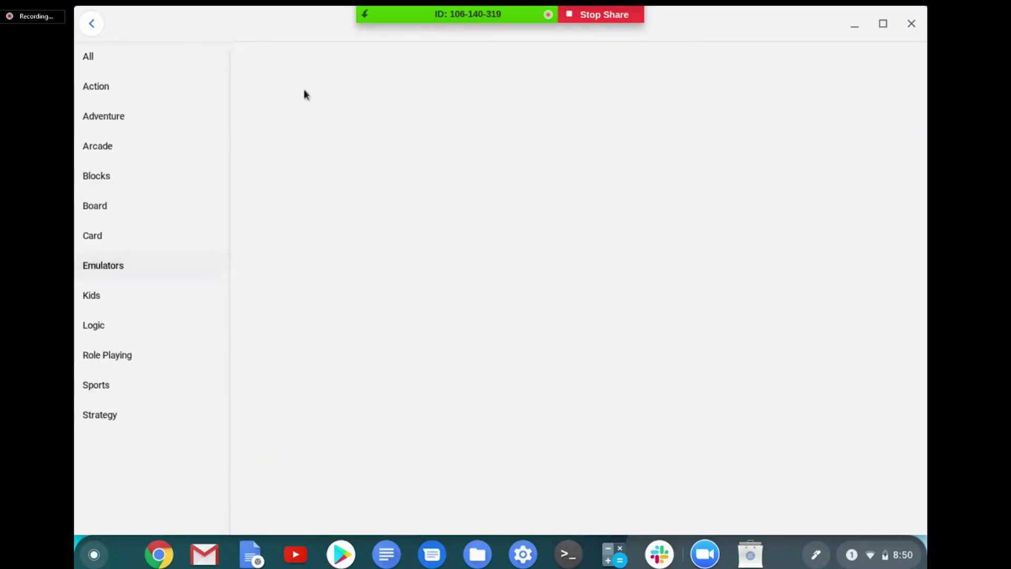